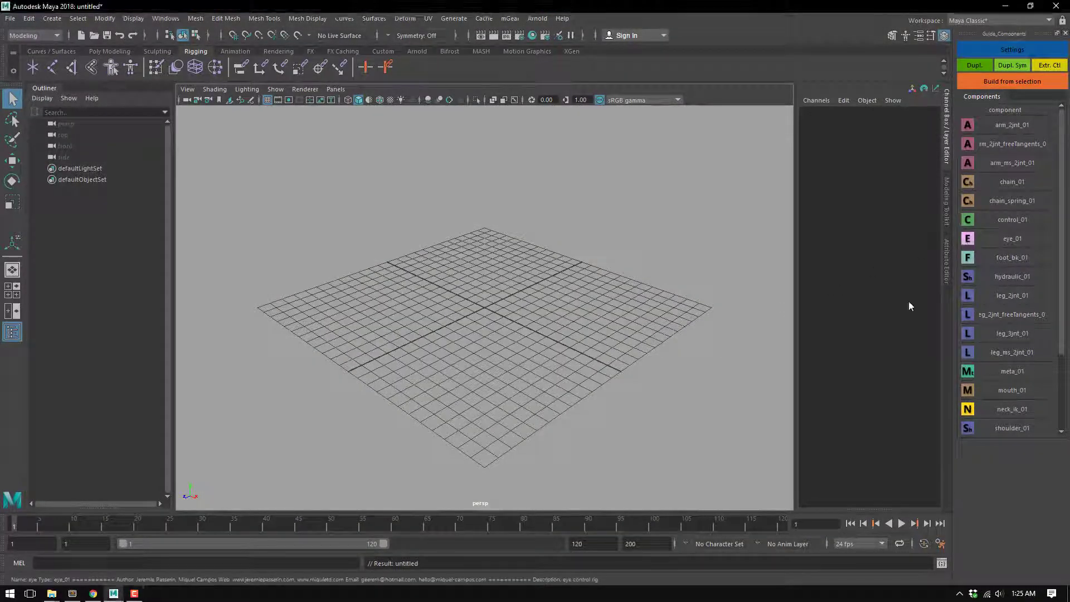
Add a lone eye guide, check its settings, then discard it for a new empty scene.
{"action": "left_click_drag", "start_coordinate": [514, 210], "coordinate": [614, 177]}
{"action": "left_click", "coordinate": [640, 198]}
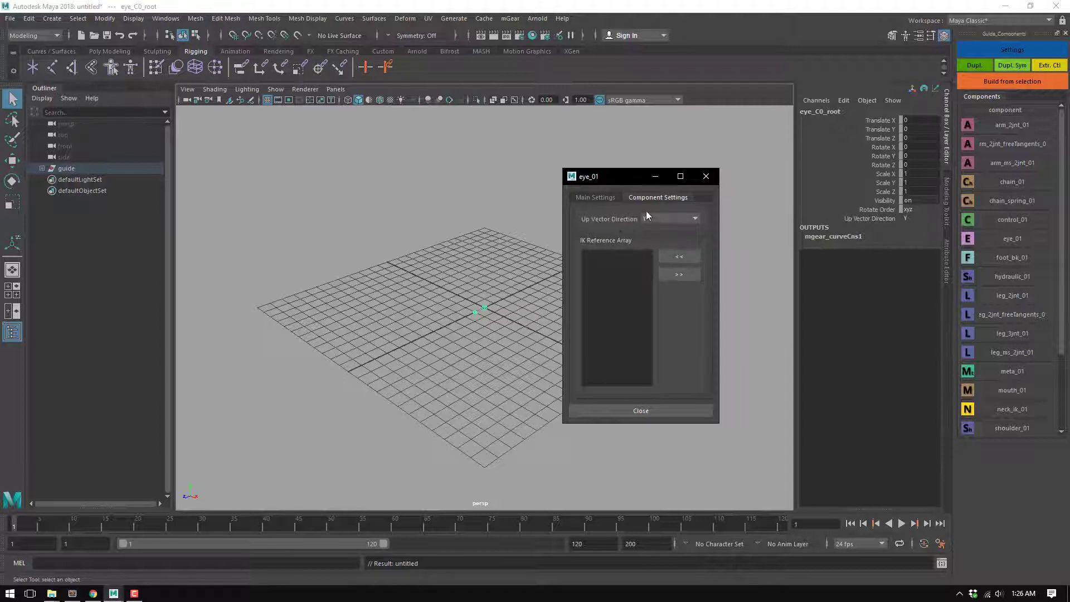
{"action": "left_click", "coordinate": [708, 178]}
{"action": "key", "text": "ctrl+n"}
{"action": "left_click", "coordinate": [536, 302]}
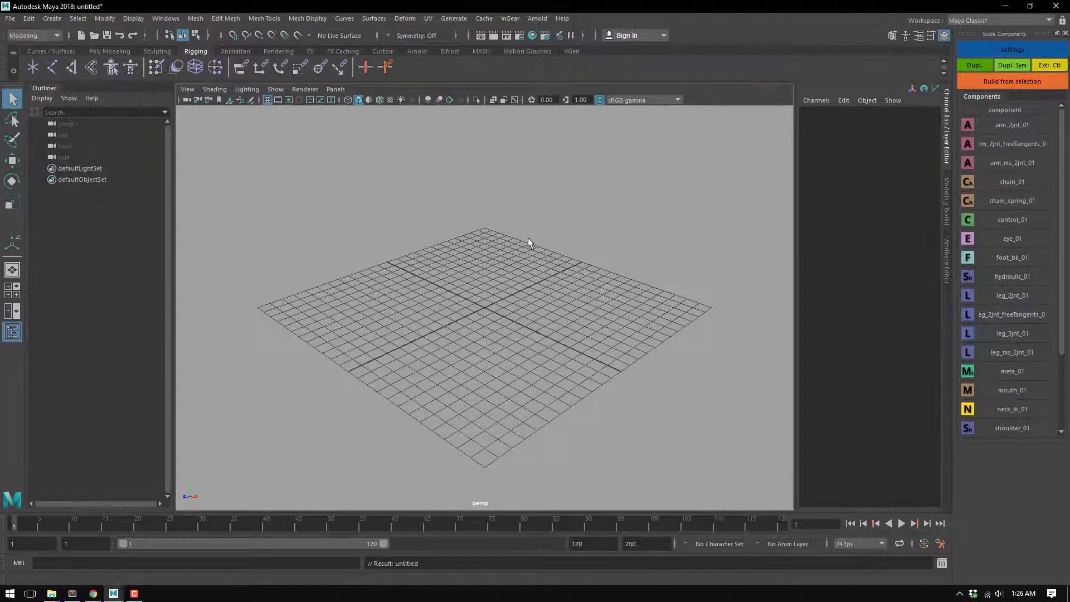
Import the mGear biped guide and open eye_L0_root's component settings.
{"action": "left_click", "coordinate": [510, 19]}
{"action": "mouse_move", "coordinate": [523, 39]}
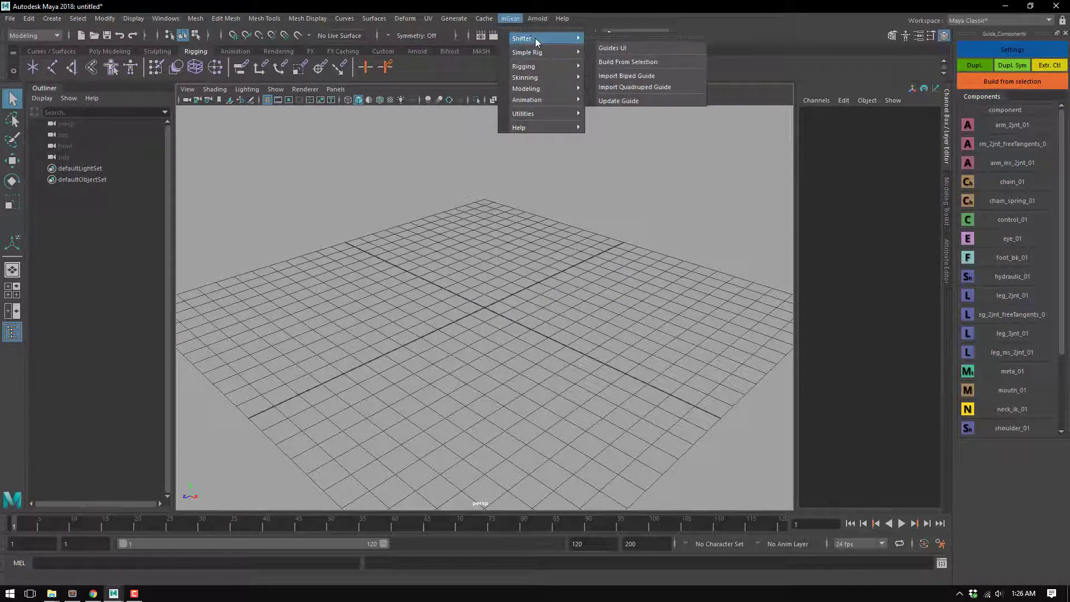
{"action": "left_click", "coordinate": [632, 74]}
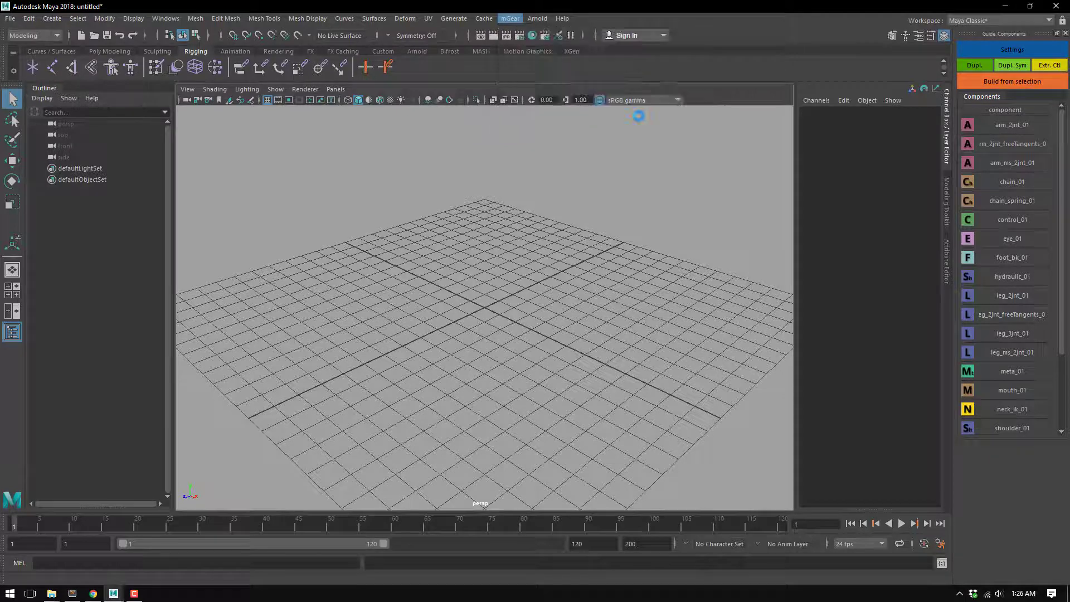
{"action": "left_click_drag", "start_coordinate": [470, 318], "coordinate": [474, 203], "text": "alt"}
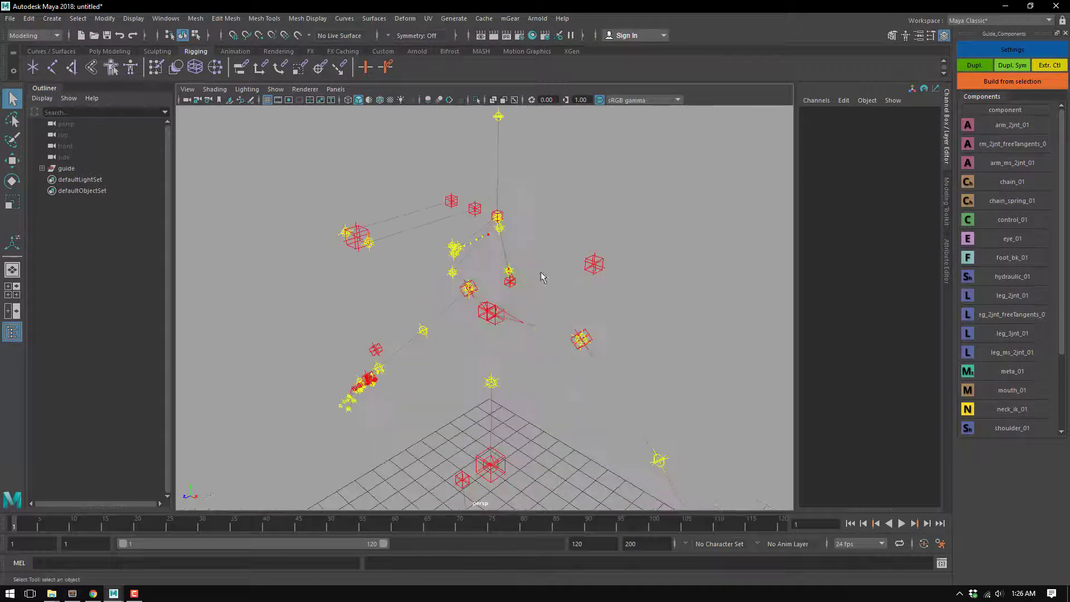
{"action": "left_click", "coordinate": [473, 204]}
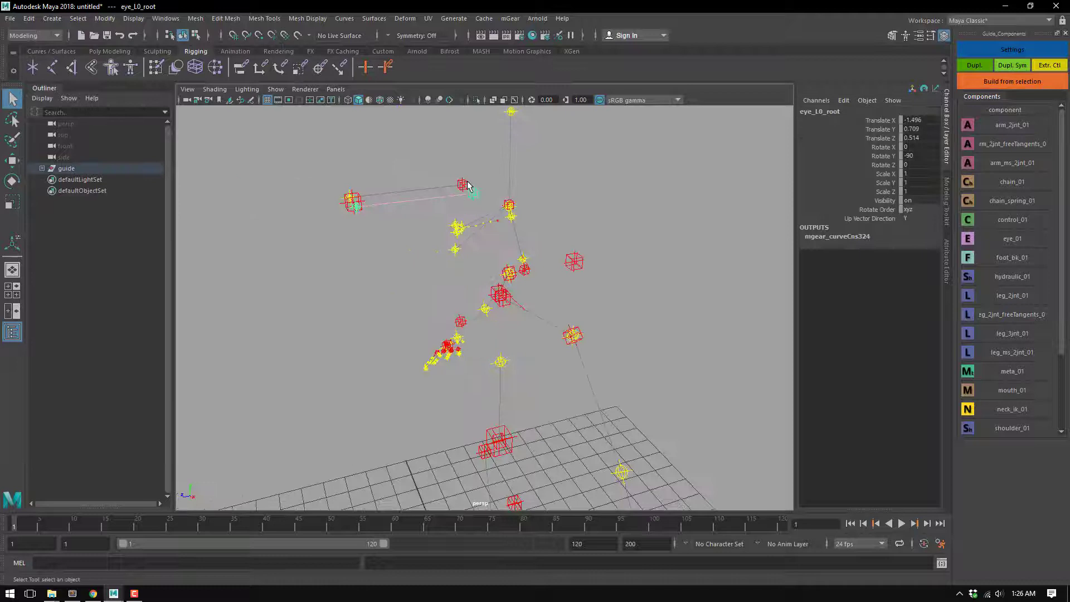
{"action": "left_click_drag", "start_coordinate": [491, 238], "coordinate": [524, 262], "text": "alt"}
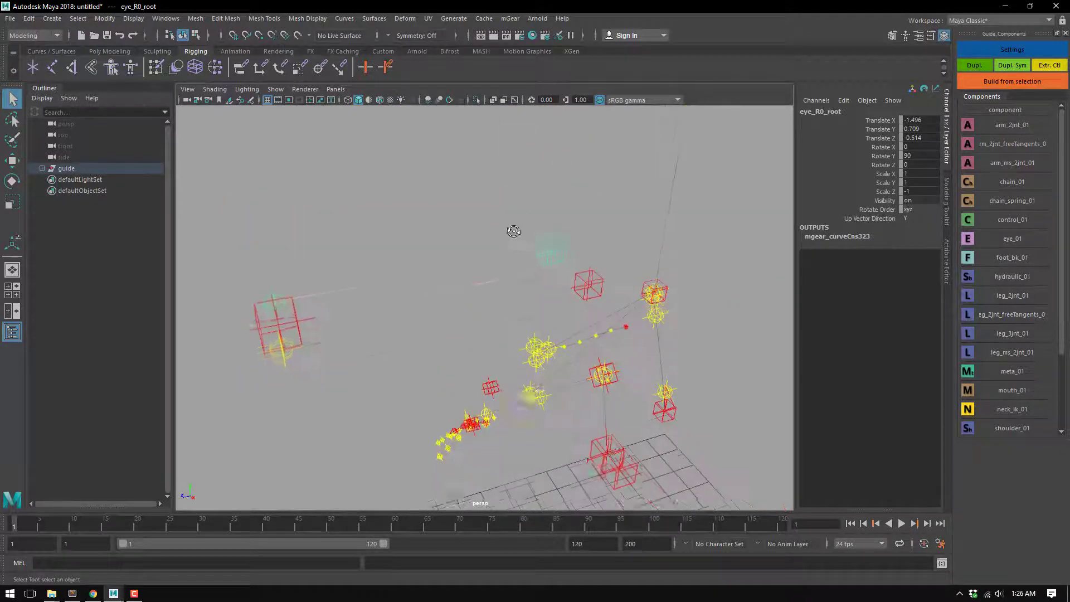
{"action": "left_click", "coordinate": [524, 261]}
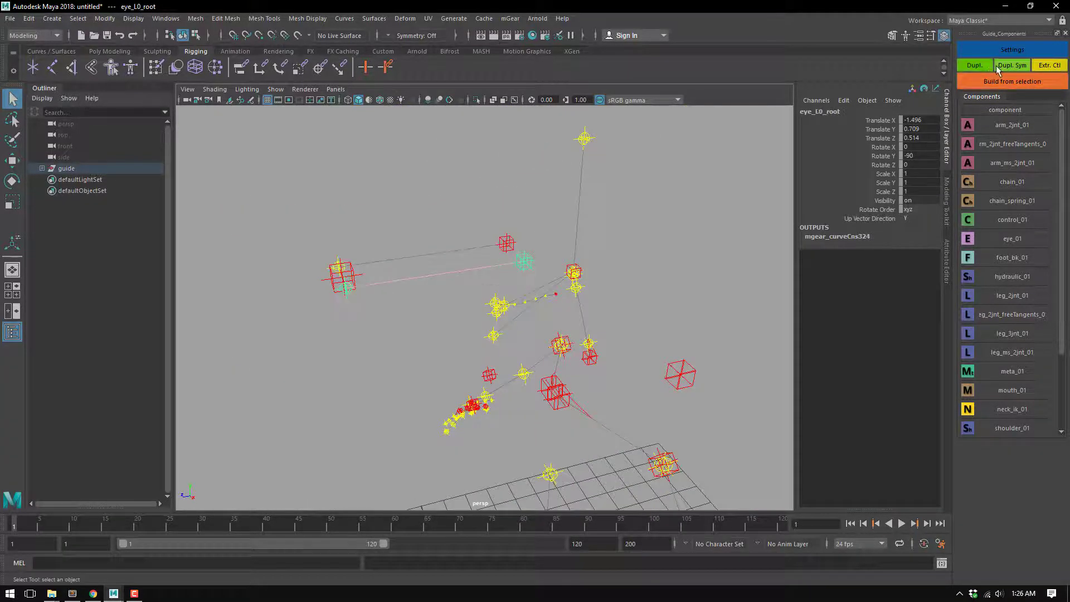
{"action": "left_click", "coordinate": [1013, 50]}
Review the eye_01 settings, select eyeslook_C0_root, and close the settings window.
{"action": "left_click", "coordinate": [555, 233]}
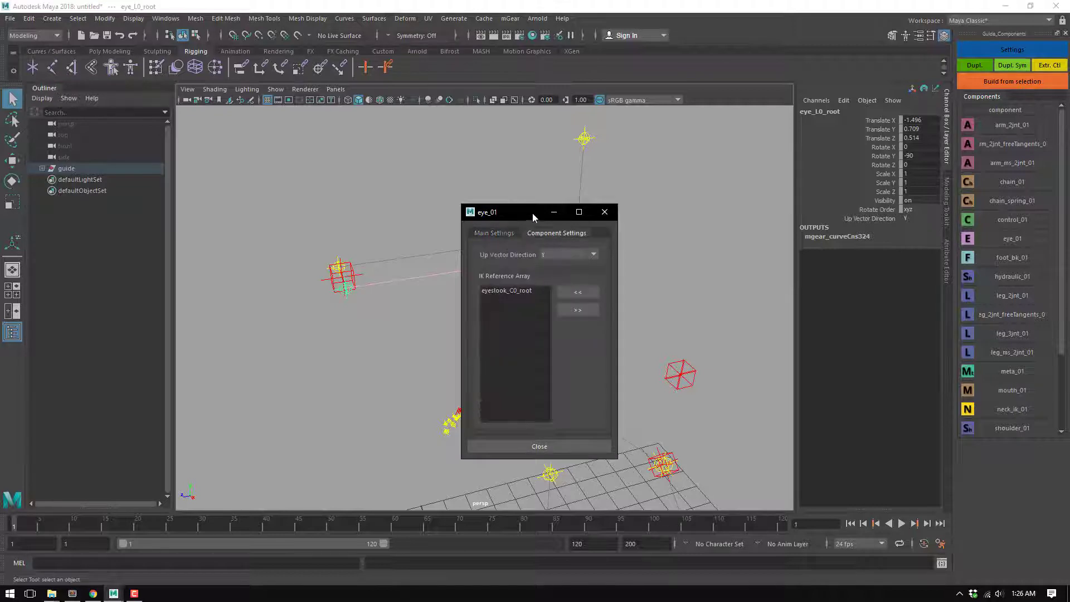
{"action": "left_click_drag", "start_coordinate": [533, 213], "coordinate": [700, 148]}
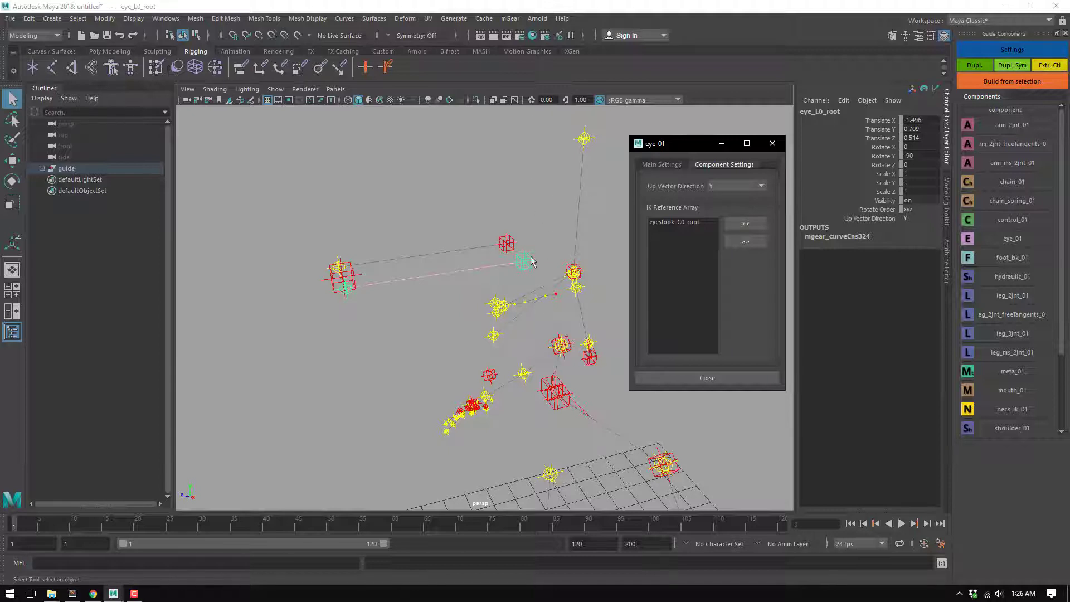
{"action": "left_click_drag", "start_coordinate": [512, 291], "coordinate": [468, 250], "text": "alt"}
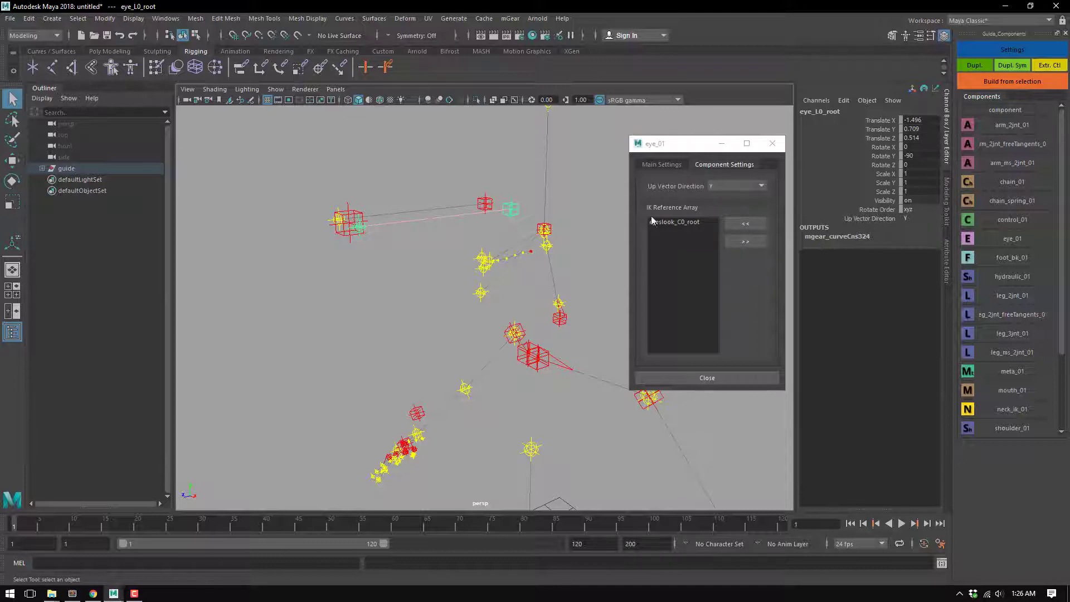
{"action": "left_click_drag", "start_coordinate": [481, 272], "coordinate": [542, 258], "text": "alt"}
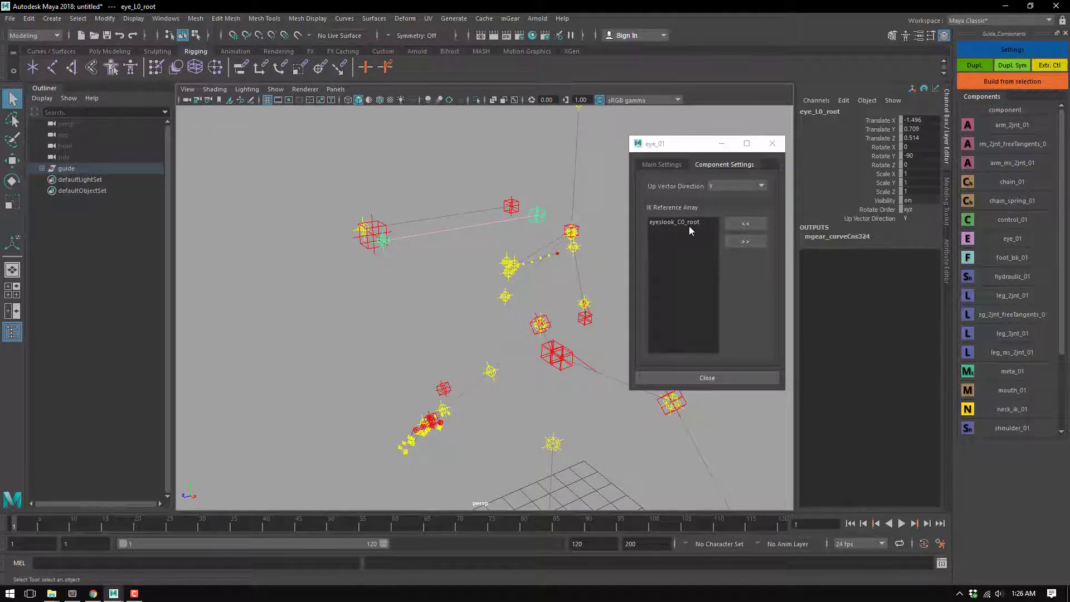
{"action": "left_click", "coordinate": [367, 243]}
{"action": "left_click_drag", "start_coordinate": [354, 255], "coordinate": [336, 310], "text": "alt"}
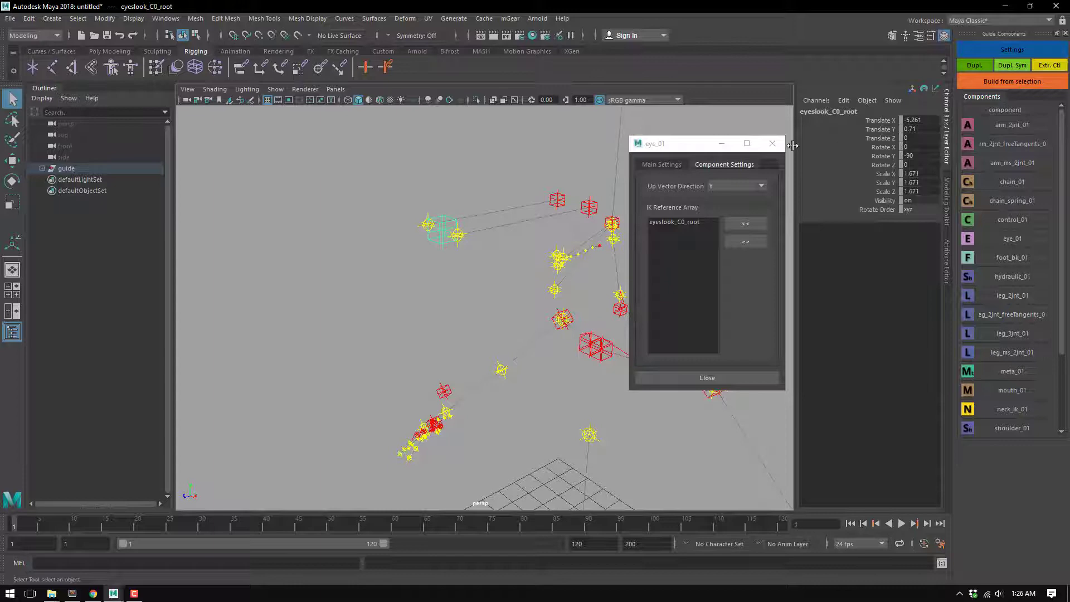
{"action": "left_click", "coordinate": [773, 145]}
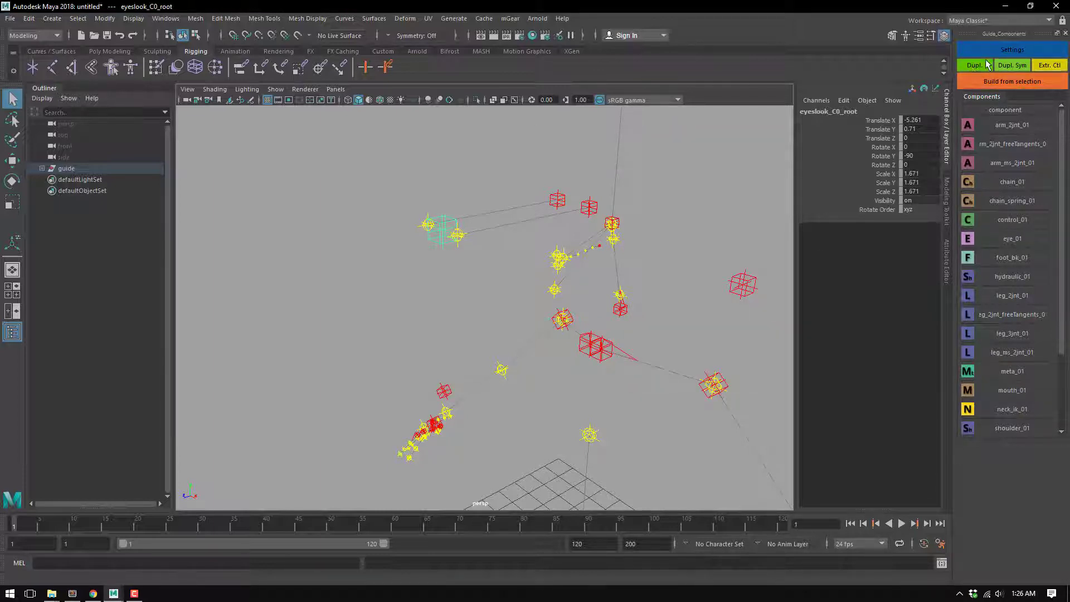
{"action": "left_click", "coordinate": [1013, 48]}
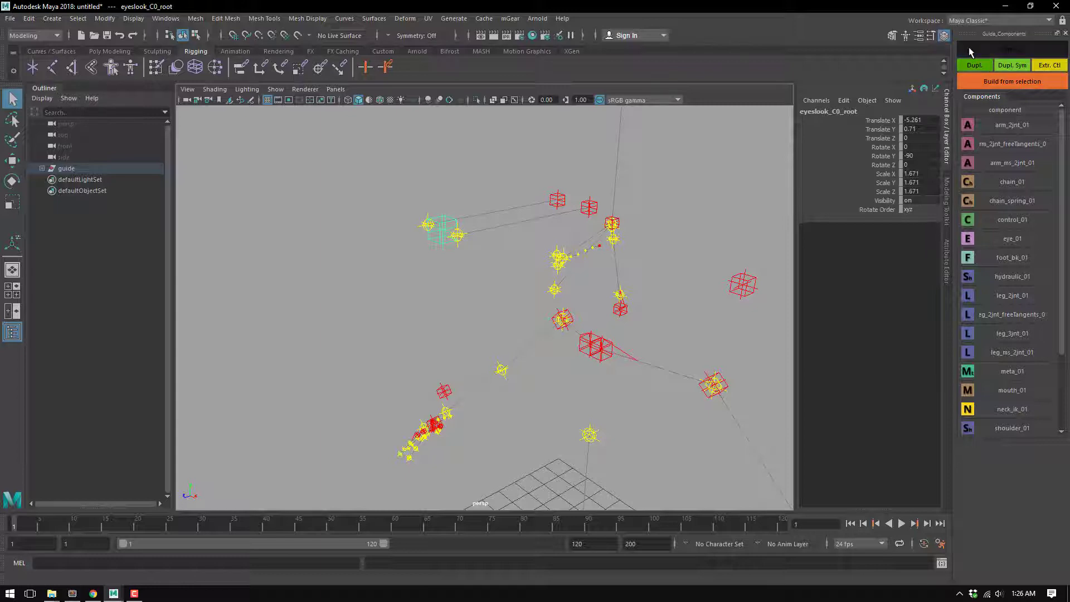
{"action": "left_click", "coordinate": [552, 185]}
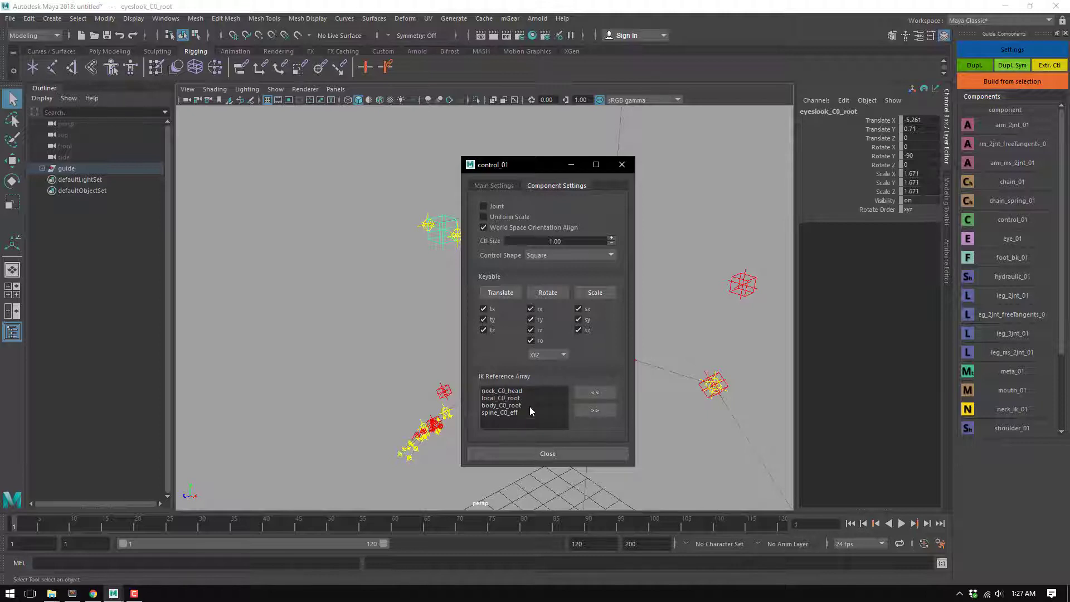
{"action": "left_click", "coordinate": [549, 455]}
{"action": "left_click", "coordinate": [465, 244]}
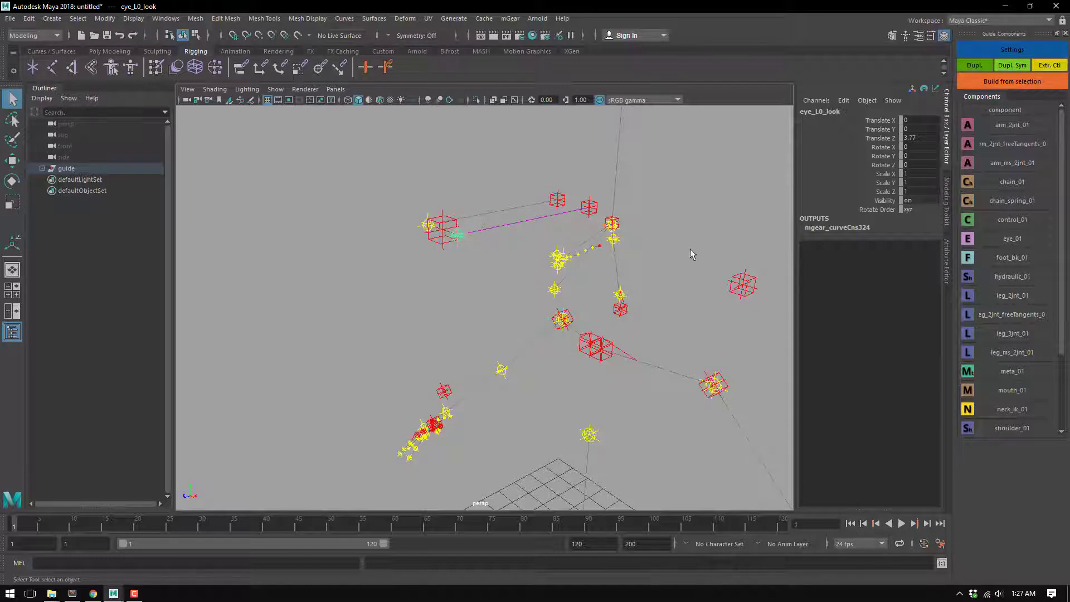
Delete the left shoulder, left leg and mouth guides from the biped guide.
{"action": "left_click", "coordinate": [589, 206]}
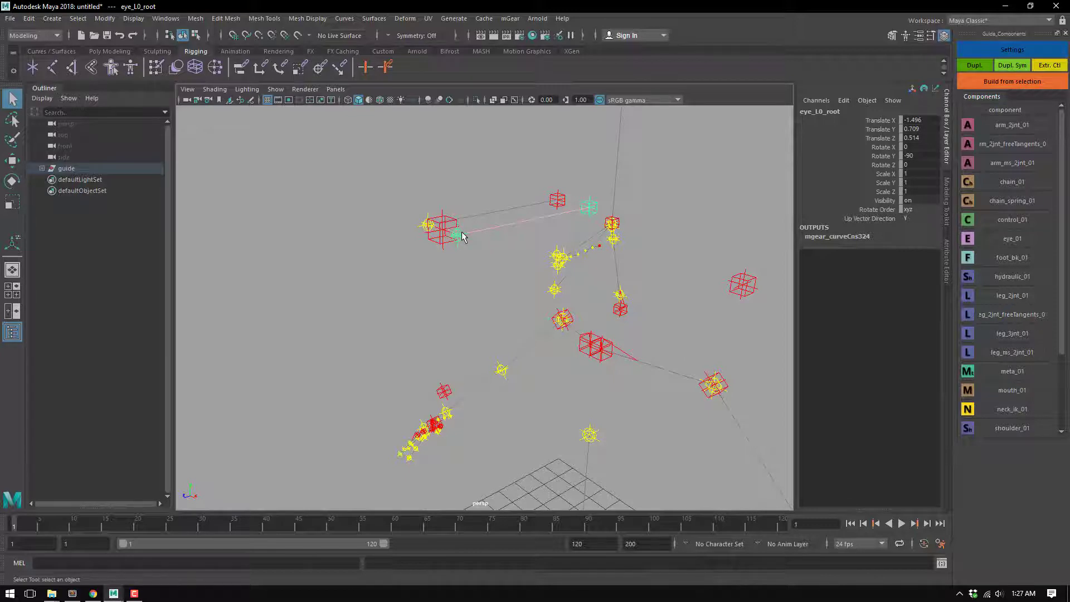
{"action": "left_click", "coordinate": [503, 267]}
{"action": "left_click", "coordinate": [597, 360]}
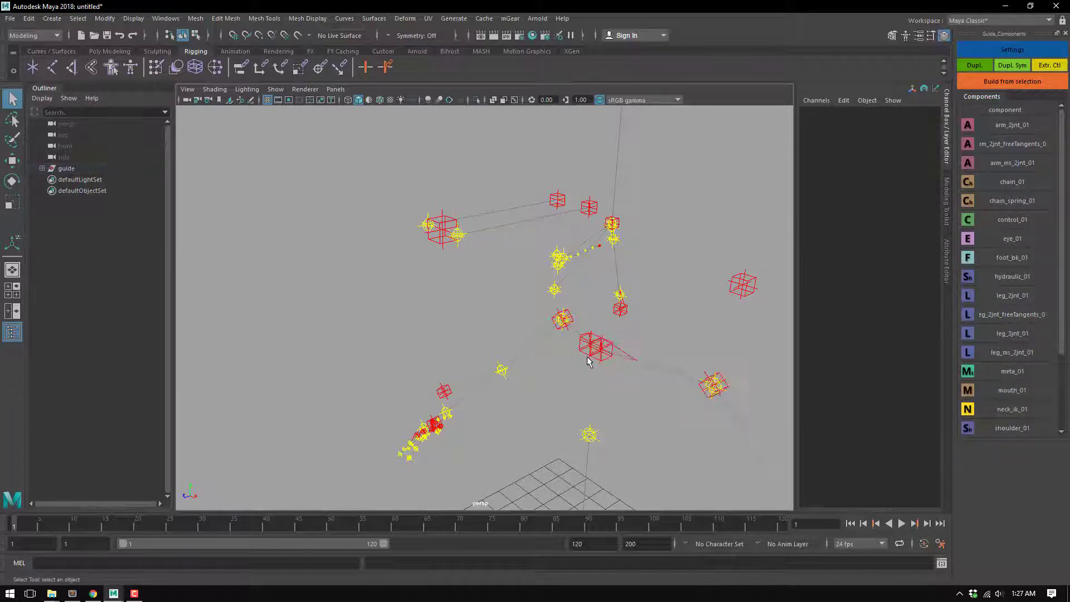
{"action": "left_click", "coordinate": [588, 362]}
{"action": "scroll", "coordinate": [606, 364], "scroll_direction": "down", "scroll_amount": 4}
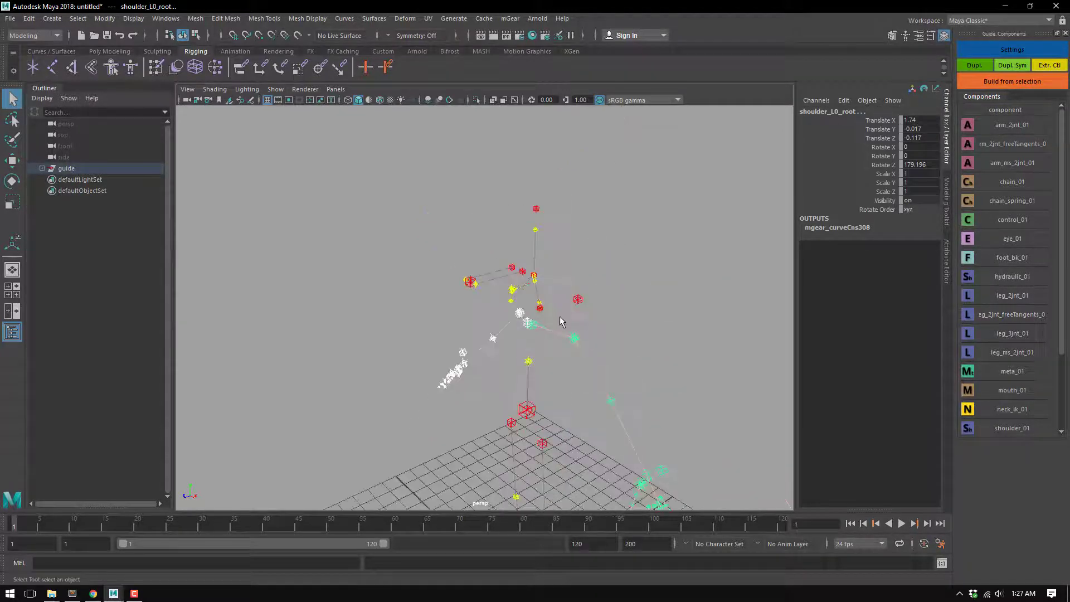
{"action": "key", "text": "Delete"}
{"action": "left_click", "coordinate": [512, 425]}
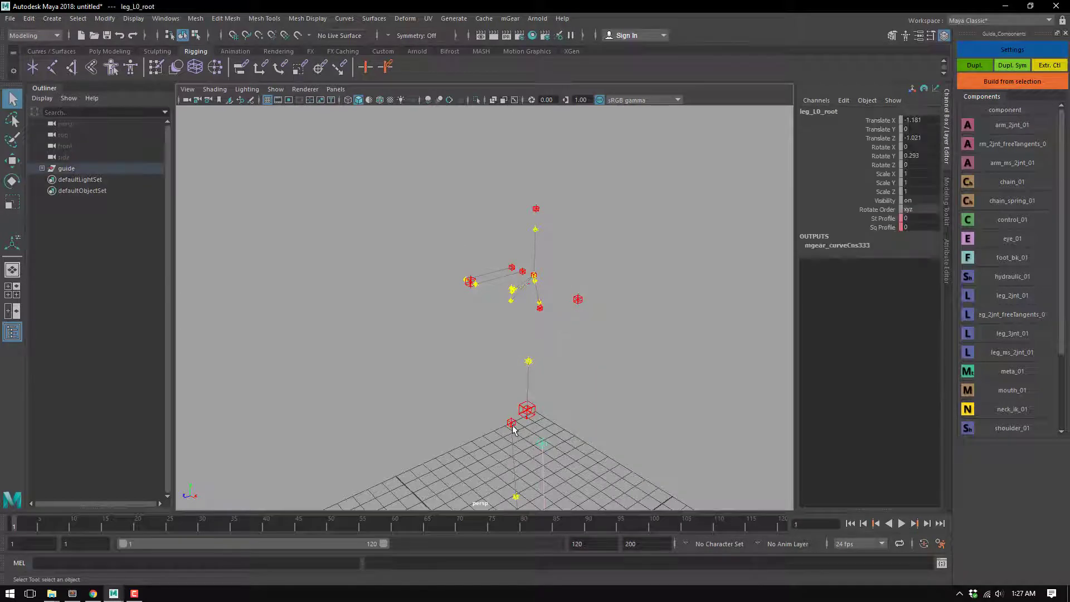
{"action": "key", "text": "Delete"}
{"action": "scroll", "coordinate": [518, 423], "scroll_direction": "down", "scroll_amount": 2}
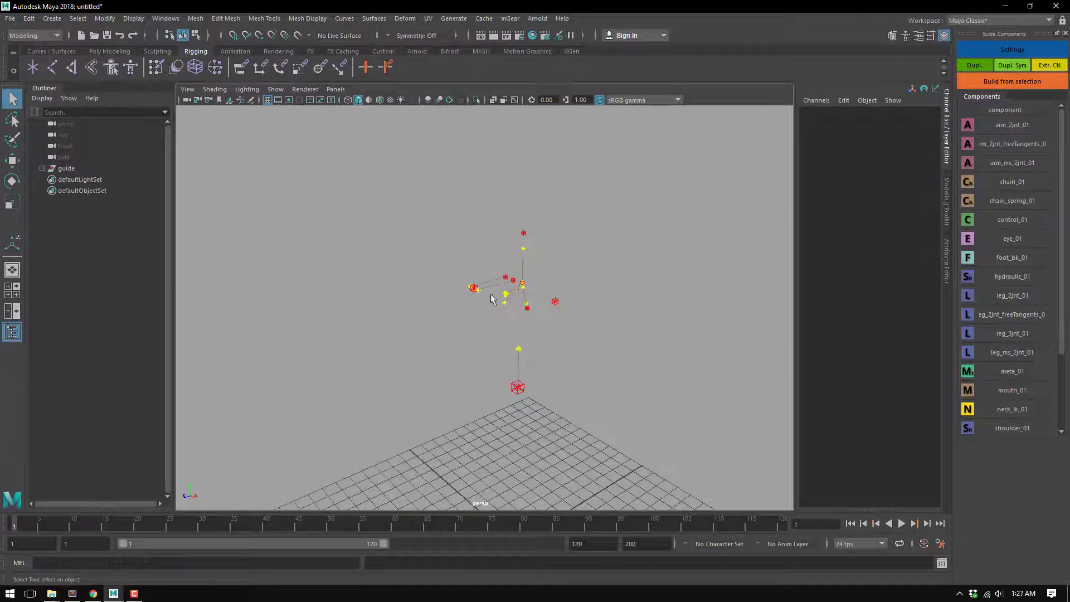
{"action": "scroll", "coordinate": [502, 293], "scroll_direction": "up", "scroll_amount": 3}
{"action": "scroll", "coordinate": [518, 267], "scroll_direction": "up", "scroll_amount": 3}
{"action": "scroll", "coordinate": [531, 234], "scroll_direction": "up", "scroll_amount": 3}
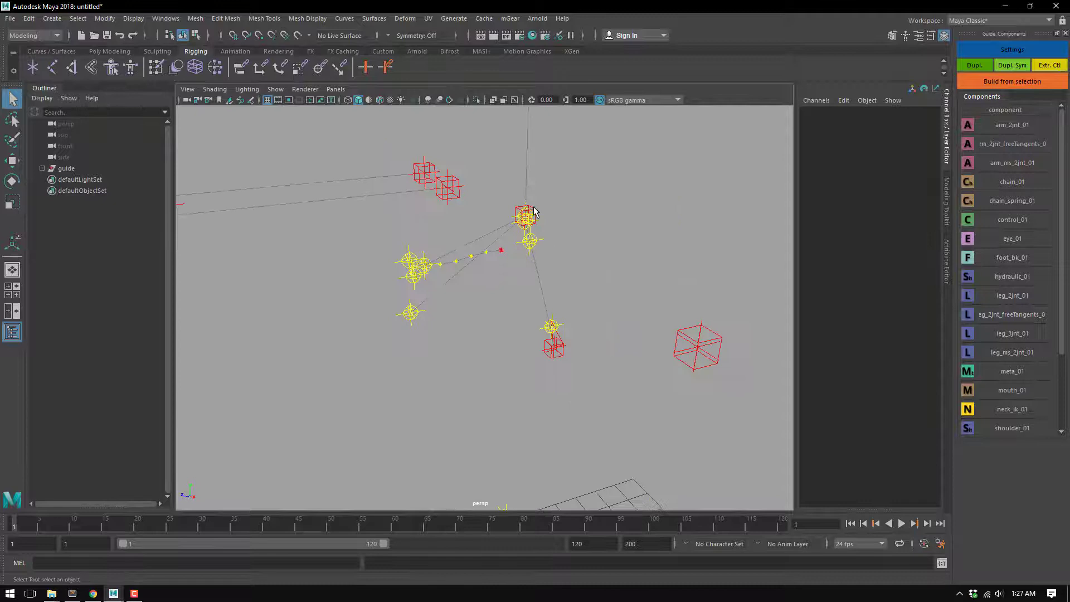
{"action": "left_click", "coordinate": [529, 216]}
{"action": "key", "text": "Delete"}
{"action": "scroll", "coordinate": [544, 235], "scroll_direction": "down", "scroll_amount": 4}
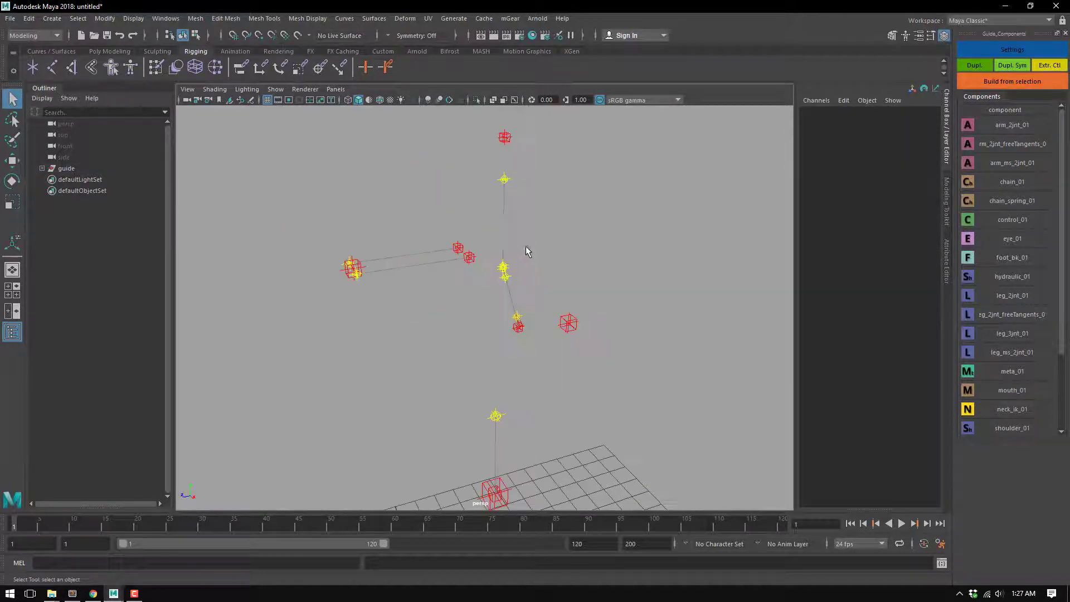
{"action": "scroll", "coordinate": [519, 251], "scroll_direction": "down", "scroll_amount": 4}
{"action": "mouse_move", "coordinate": [502, 250]}
{"action": "left_mouse_down", "text": "alt"}
{"action": "mouse_move", "coordinate": [478, 257]}
{"action": "mouse_move", "coordinate": [478, 277]}
{"action": "left_mouse_up", "text": "alt"}
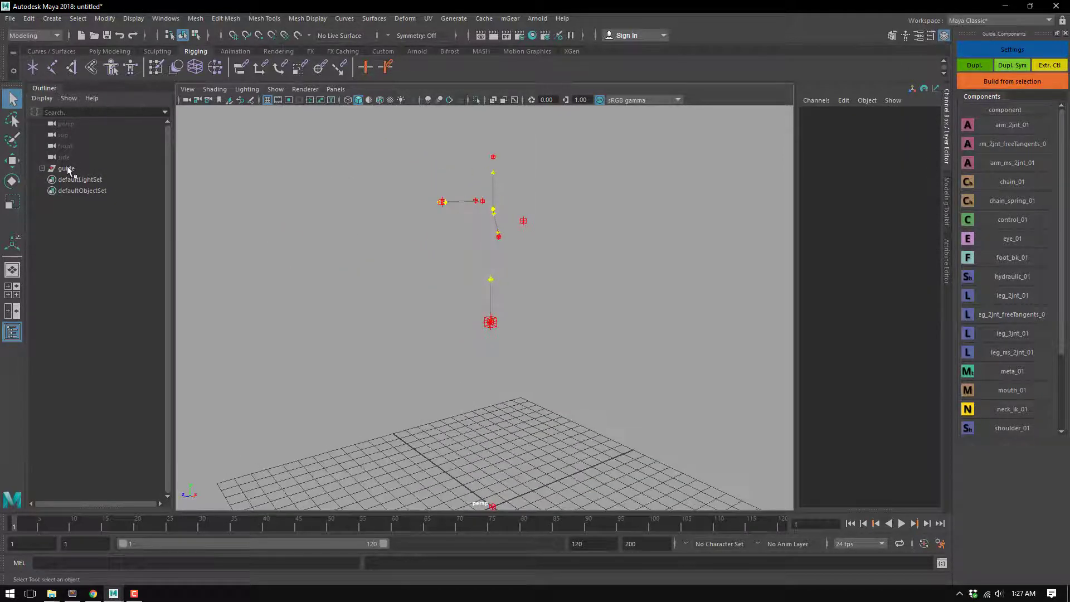
Build a rig from the 'guide' hierarchy and select eyeslook_C0_ctl.
{"action": "left_click", "coordinate": [67, 168]}
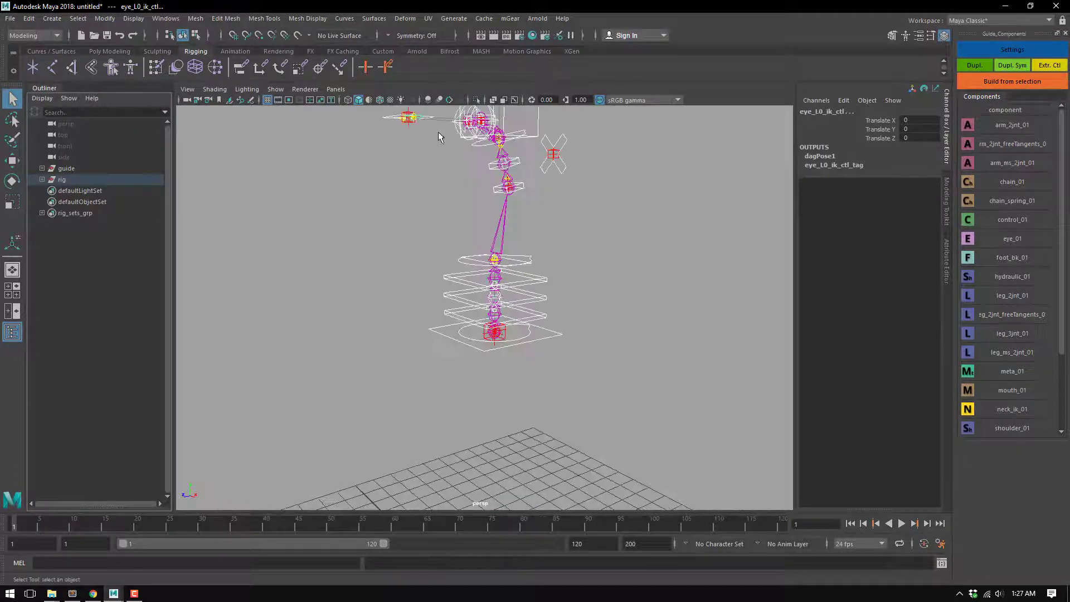
{"action": "right_click_drag", "start_coordinate": [438, 131], "coordinate": [510, 251], "text": "alt"}
{"action": "mouse_move", "coordinate": [510, 251]}
{"action": "left_mouse_down", "text": "alt"}
{"action": "mouse_move", "coordinate": [376, 335]}
{"action": "mouse_move", "coordinate": [522, 382]}
{"action": "mouse_move", "coordinate": [351, 337]}
{"action": "mouse_move", "coordinate": [503, 316]}
{"action": "left_mouse_up", "text": "alt"}
{"action": "left_click", "coordinate": [375, 339]}
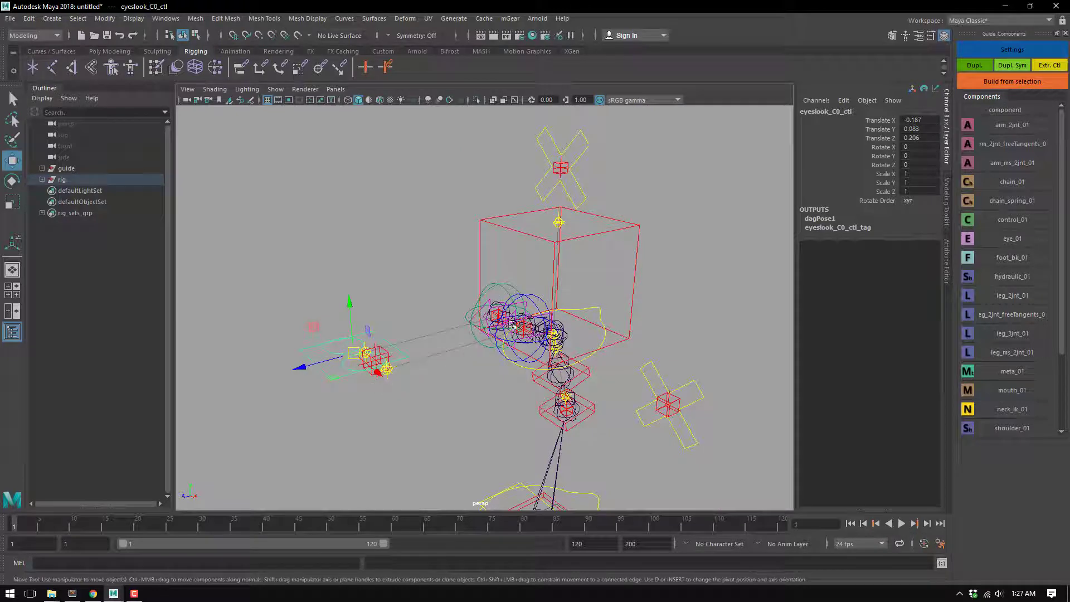
Set faceUI_C0_ctl's reference attribute to eye.
{"action": "left_click", "coordinate": [581, 152]}
{"action": "left_click", "coordinate": [586, 136]}
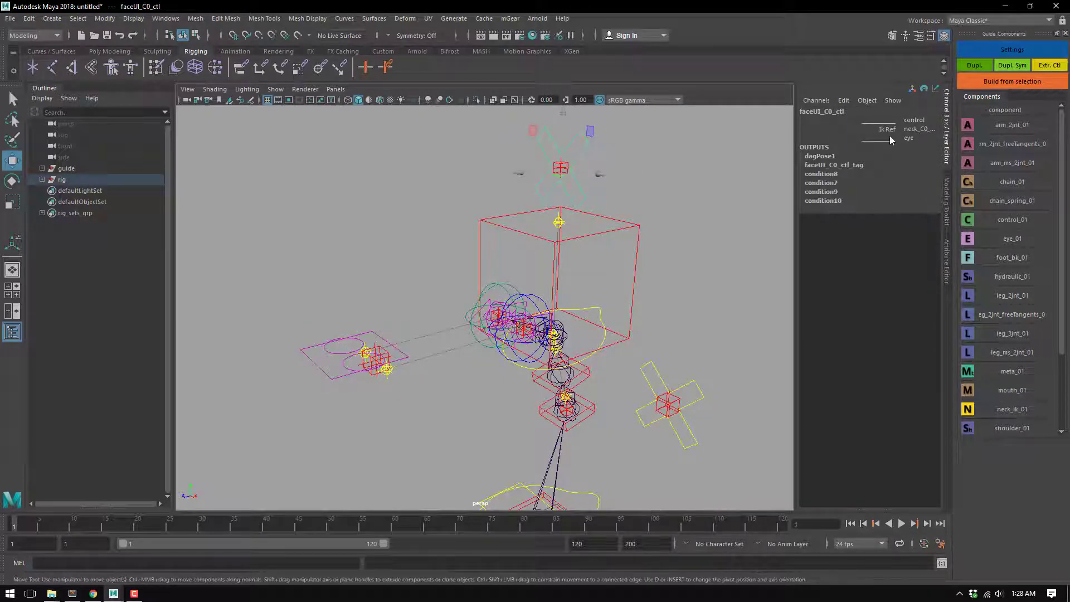
{"action": "type", "text": "eye"}
{"action": "key", "text": "Return"}
Move eye_L0_ik_ctl to a new spot near the eyes look-at control.
{"action": "left_click_drag", "start_coordinate": [634, 217], "coordinate": [615, 312], "text": "alt"}
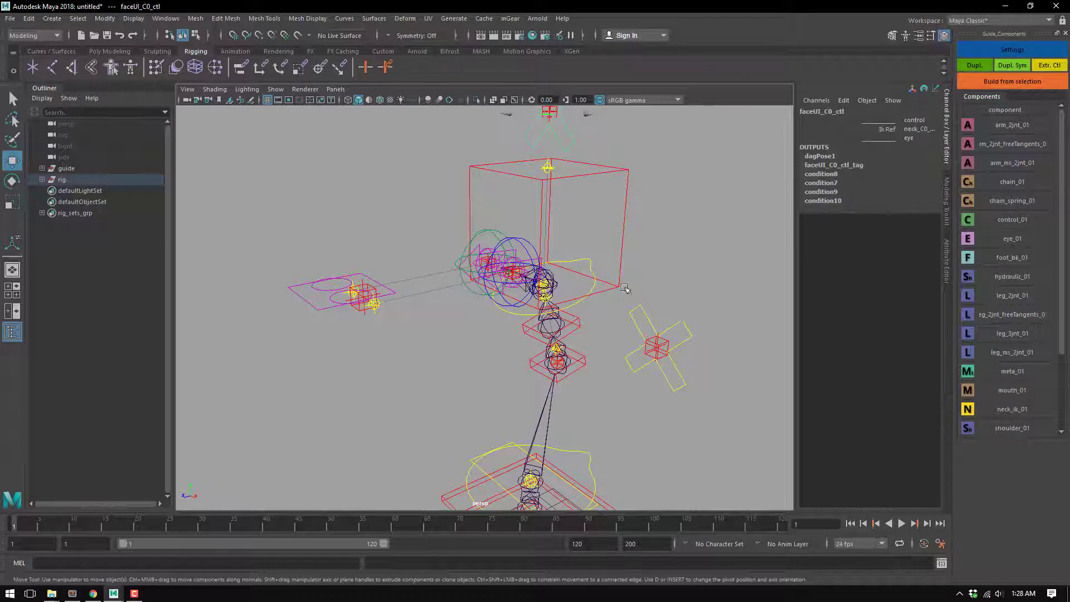
{"action": "left_click_drag", "start_coordinate": [575, 281], "coordinate": [562, 274], "text": "alt"}
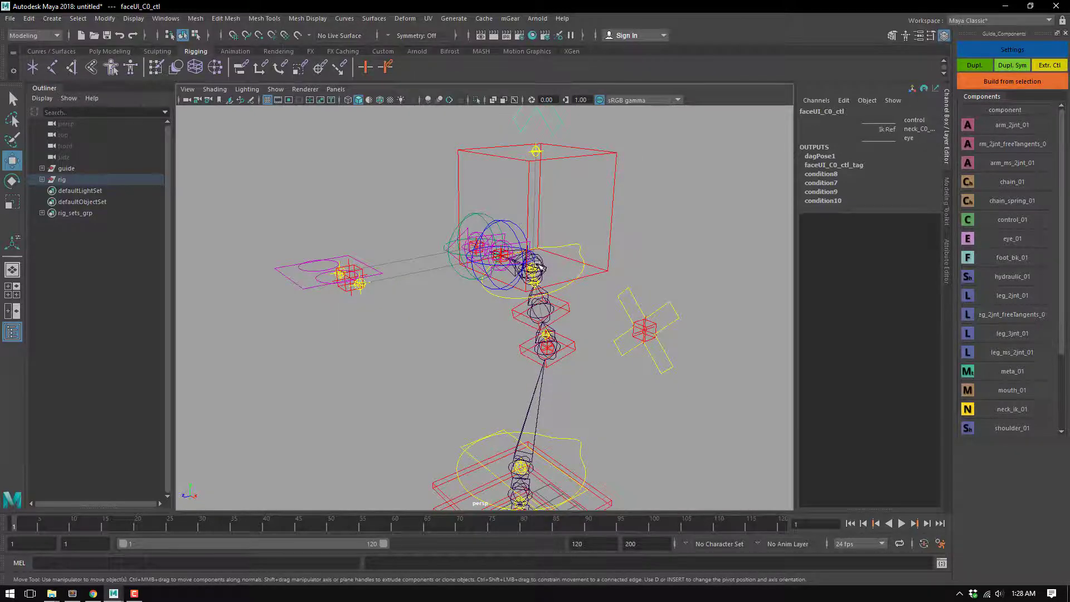
{"action": "scroll", "coordinate": [544, 267], "scroll_direction": "up", "scroll_amount": 2}
{"action": "scroll", "coordinate": [535, 238], "scroll_direction": "up", "scroll_amount": 2}
{"action": "mouse_move", "coordinate": [541, 238]}
{"action": "left_mouse_down", "text": "alt"}
{"action": "mouse_move", "coordinate": [585, 261]}
{"action": "mouse_move", "coordinate": [556, 226]}
{"action": "left_mouse_up", "text": "alt"}
{"action": "scroll", "coordinate": [556, 226], "scroll_direction": "down", "scroll_amount": 2}
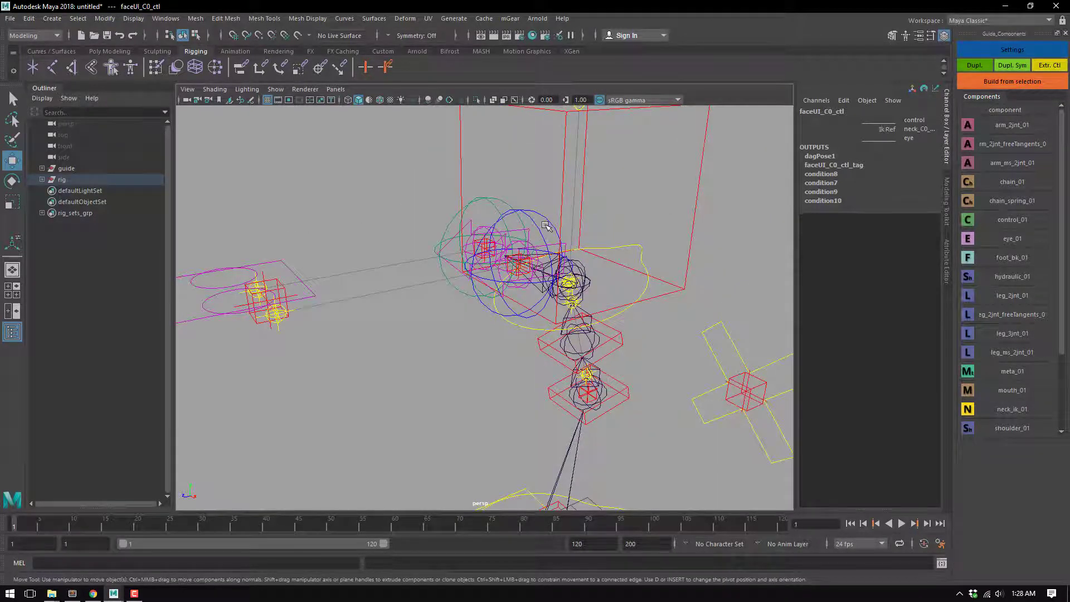
{"action": "mouse_move", "coordinate": [546, 226]}
{"action": "left_mouse_down", "text": "alt"}
{"action": "mouse_move", "coordinate": [406, 237]}
{"action": "mouse_move", "coordinate": [486, 134]}
{"action": "mouse_move", "coordinate": [484, 251]}
{"action": "left_mouse_up", "text": "alt"}
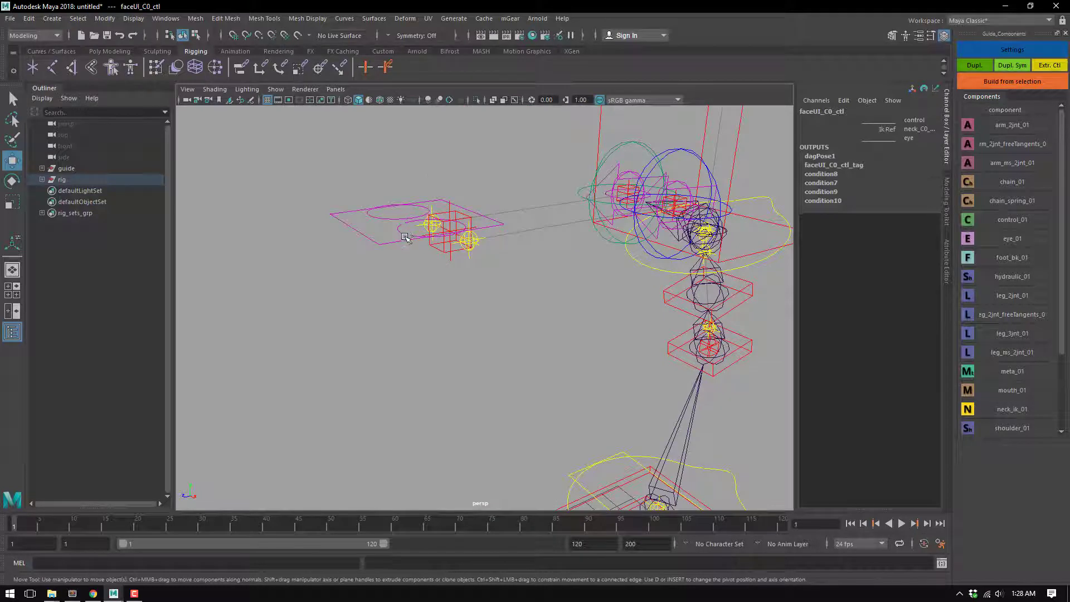
{"action": "left_click", "coordinate": [406, 237]}
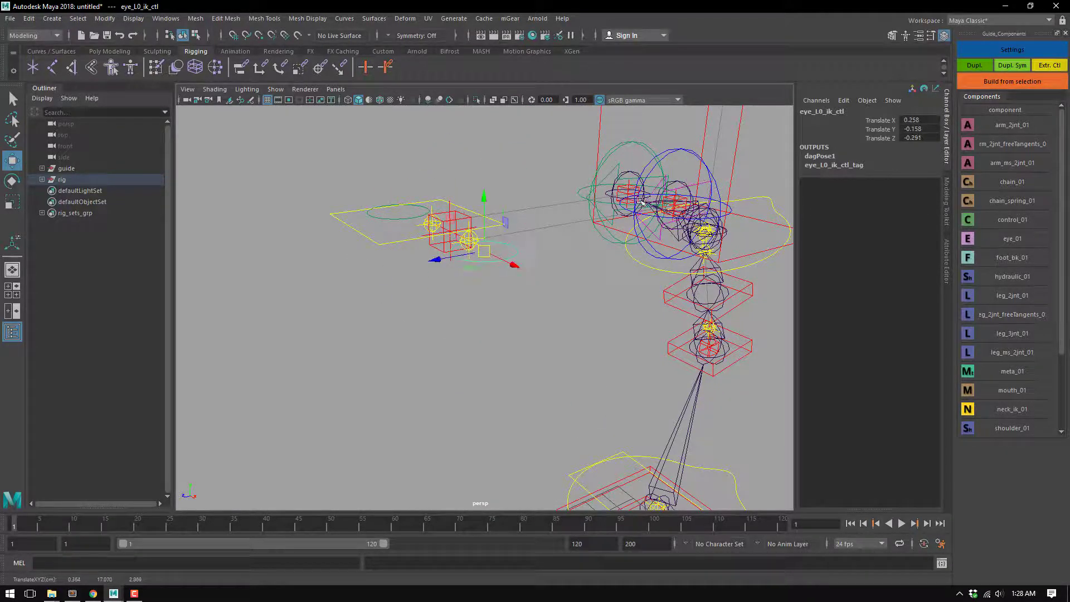
Rotate eye_L0_fk_ctl about -3.3 degrees in Y, then select eye_L0_Over_ctl.
{"action": "left_click", "coordinate": [701, 188]}
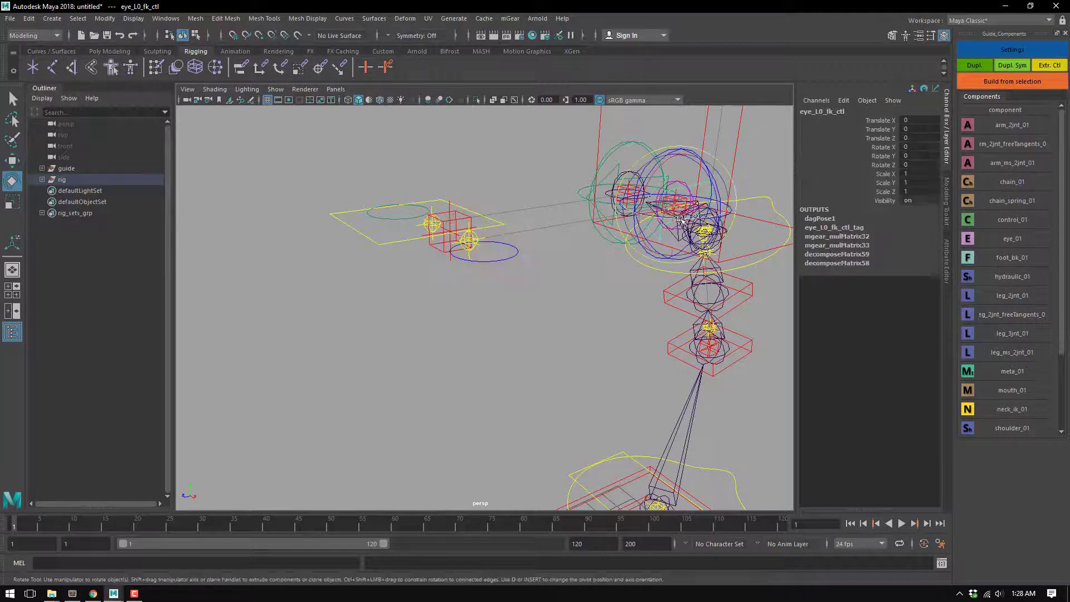
{"action": "left_click_drag", "start_coordinate": [661, 216], "coordinate": [673, 220]}
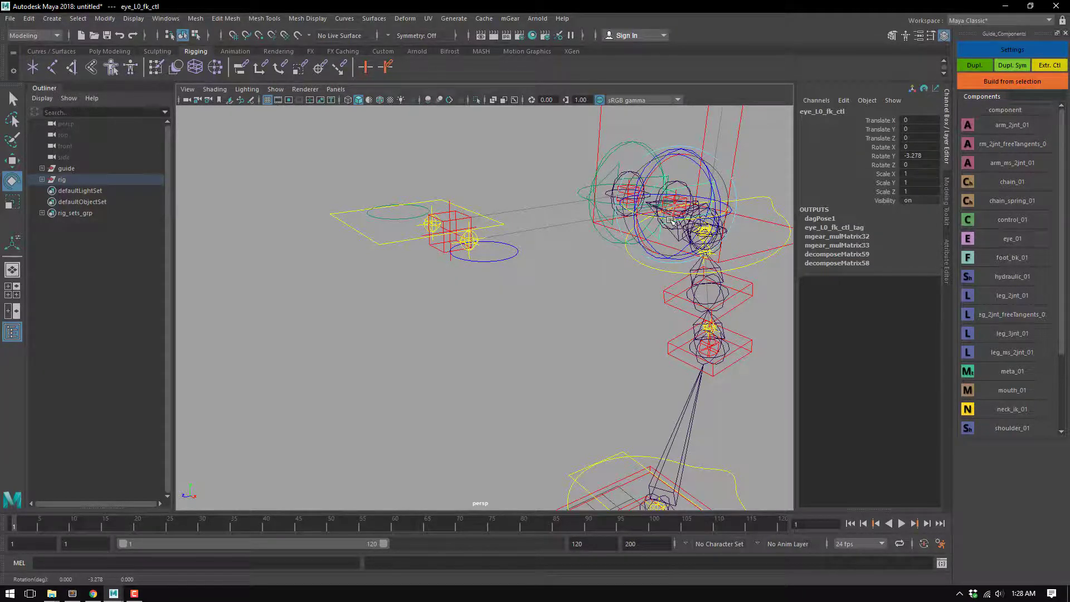
{"action": "key", "text": "w"}
{"action": "scroll", "coordinate": [671, 222], "scroll_direction": "up", "scroll_amount": 3}
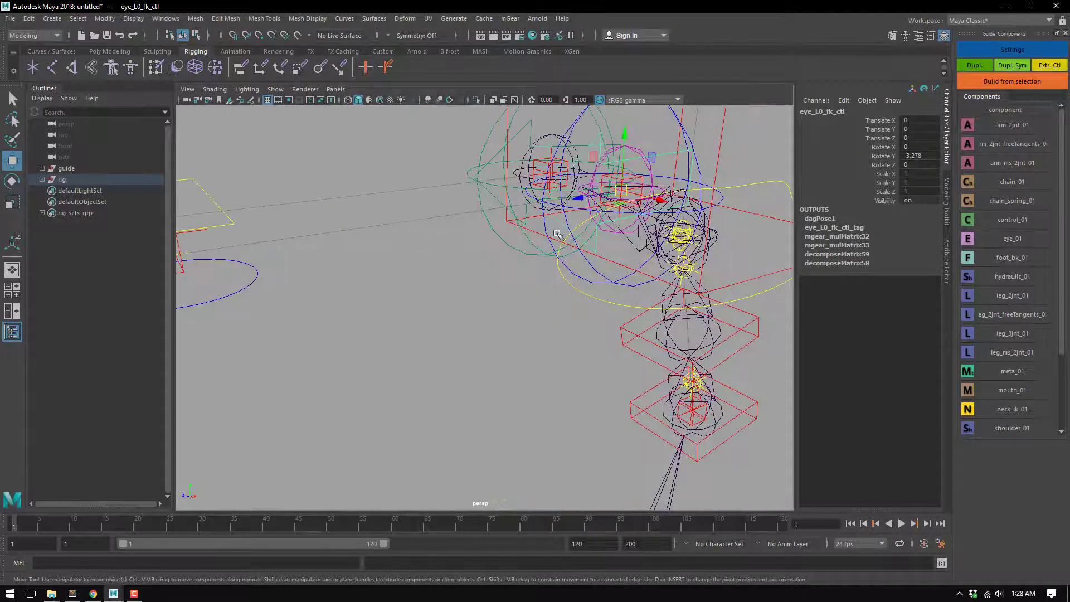
{"action": "mouse_move", "coordinate": [558, 234]}
{"action": "left_mouse_down", "text": "alt"}
{"action": "mouse_move", "coordinate": [603, 228]}
{"action": "mouse_move", "coordinate": [626, 252]}
{"action": "mouse_move", "coordinate": [618, 260]}
{"action": "left_mouse_up", "text": "alt"}
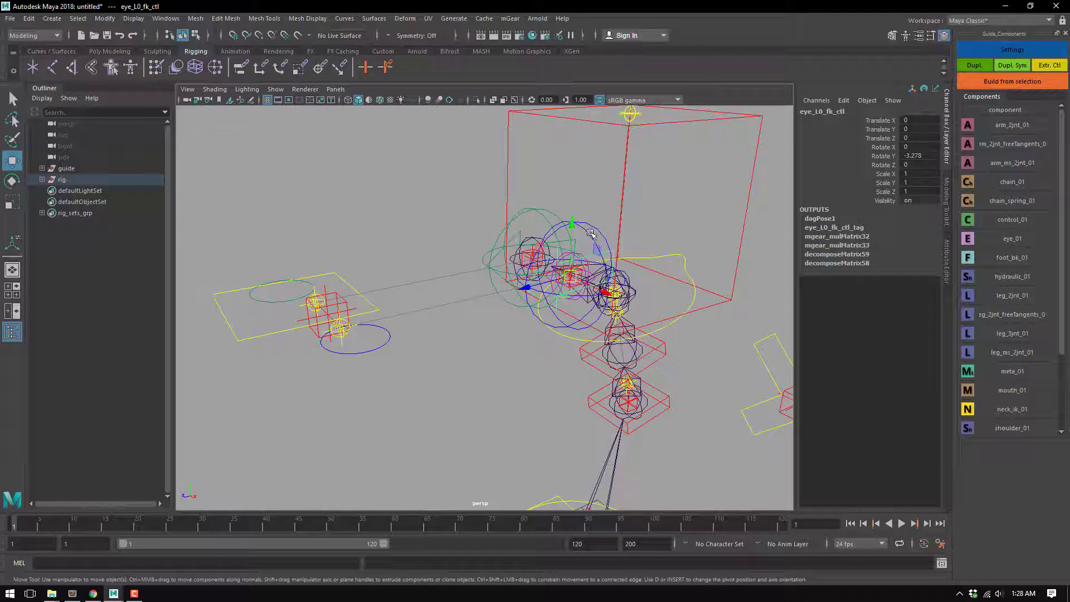
{"action": "left_click", "coordinate": [593, 239]}
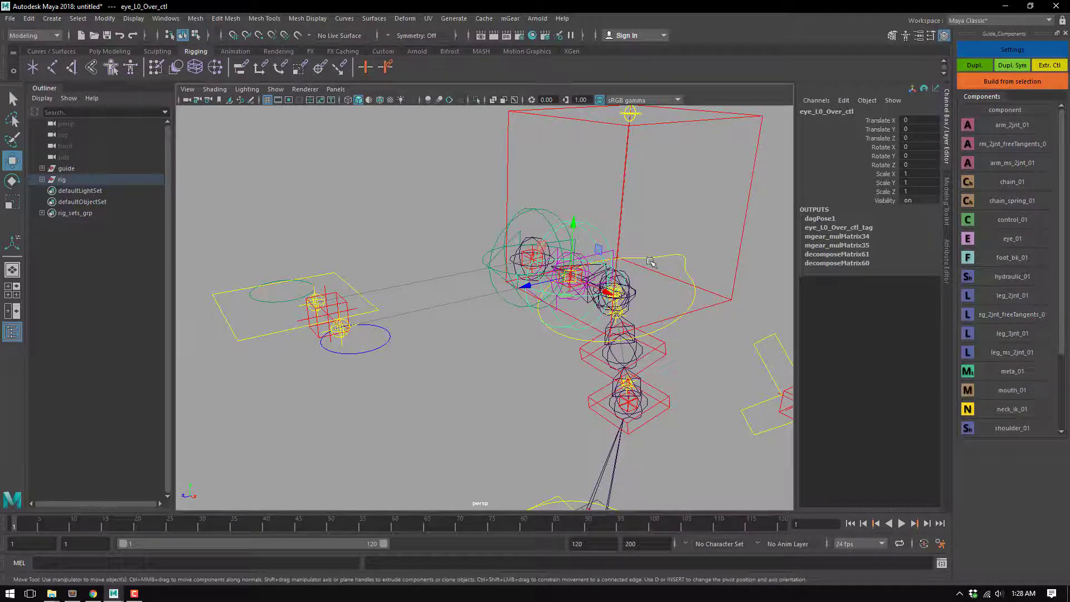
{"action": "scroll", "coordinate": [614, 270], "scroll_direction": "up", "scroll_amount": 3}
Nudge eye_L0_Over_ctl and scale it uniformly to 0.834.
{"action": "mouse_move", "coordinate": [674, 227]}
{"action": "left_mouse_down"}
{"action": "mouse_move", "coordinate": [693, 205]}
{"action": "mouse_move", "coordinate": [692, 222]}
{"action": "mouse_move", "coordinate": [670, 219]}
{"action": "left_mouse_up"}
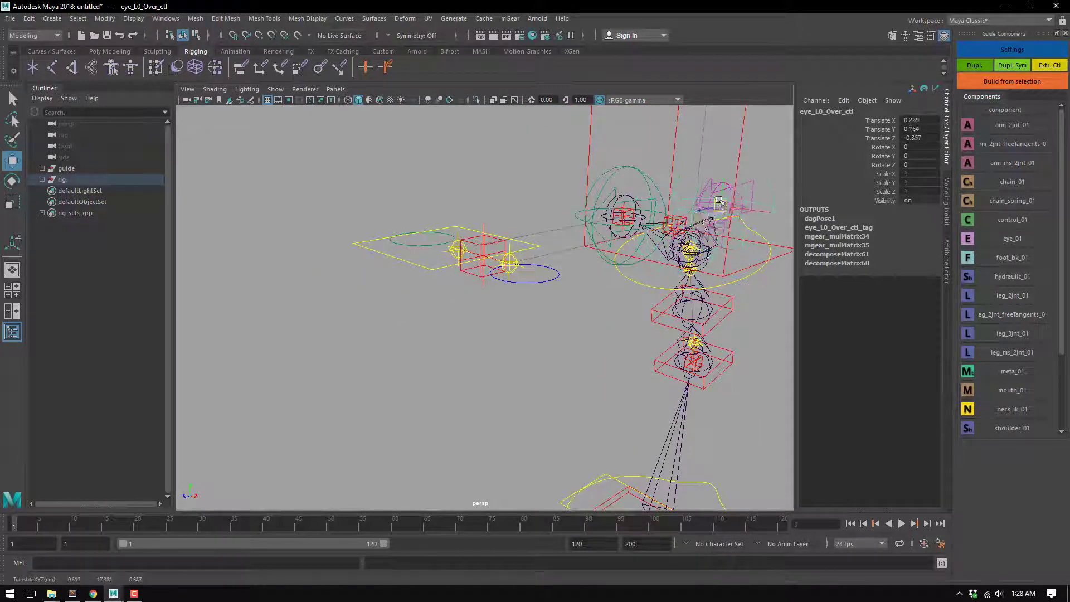
{"action": "key", "text": "r"}
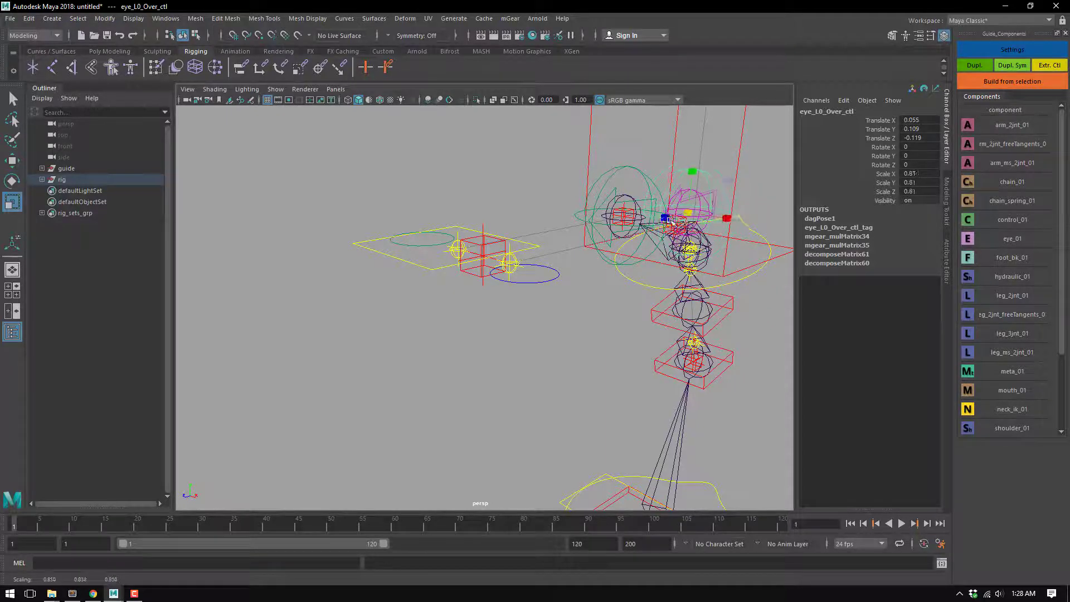
{"action": "key", "text": "q"}
{"action": "mouse_move", "coordinate": [636, 251]}
{"action": "left_mouse_down", "text": "alt"}
{"action": "mouse_move", "coordinate": [574, 224]}
{"action": "mouse_move", "coordinate": [587, 266]}
{"action": "mouse_move", "coordinate": [610, 273]}
{"action": "mouse_move", "coordinate": [566, 281]}
{"action": "left_mouse_up", "text": "alt"}
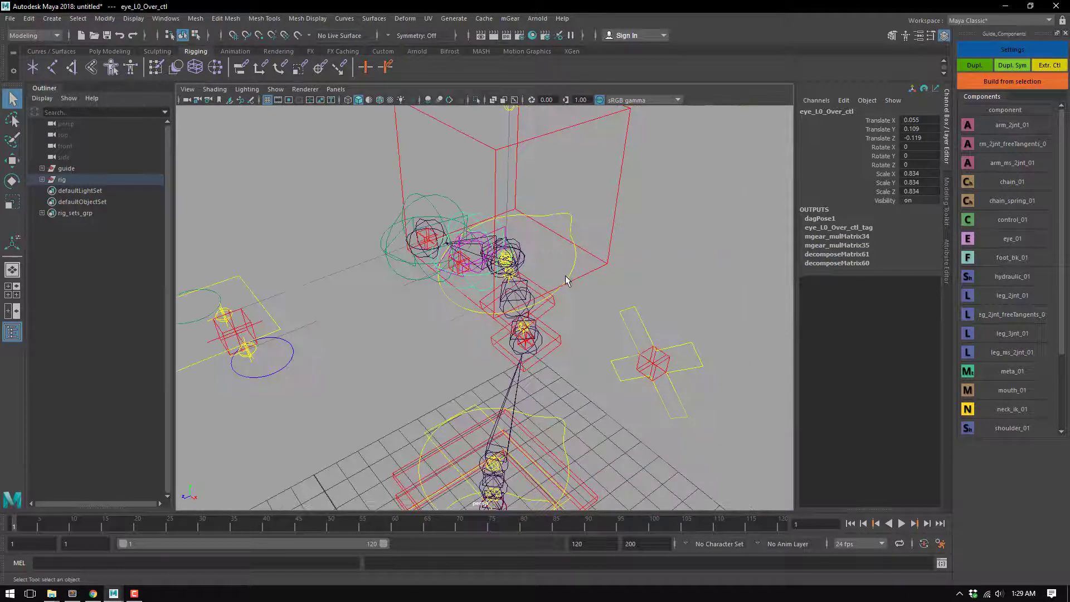
{"action": "scroll", "coordinate": [566, 281], "scroll_direction": "up", "scroll_amount": 2}
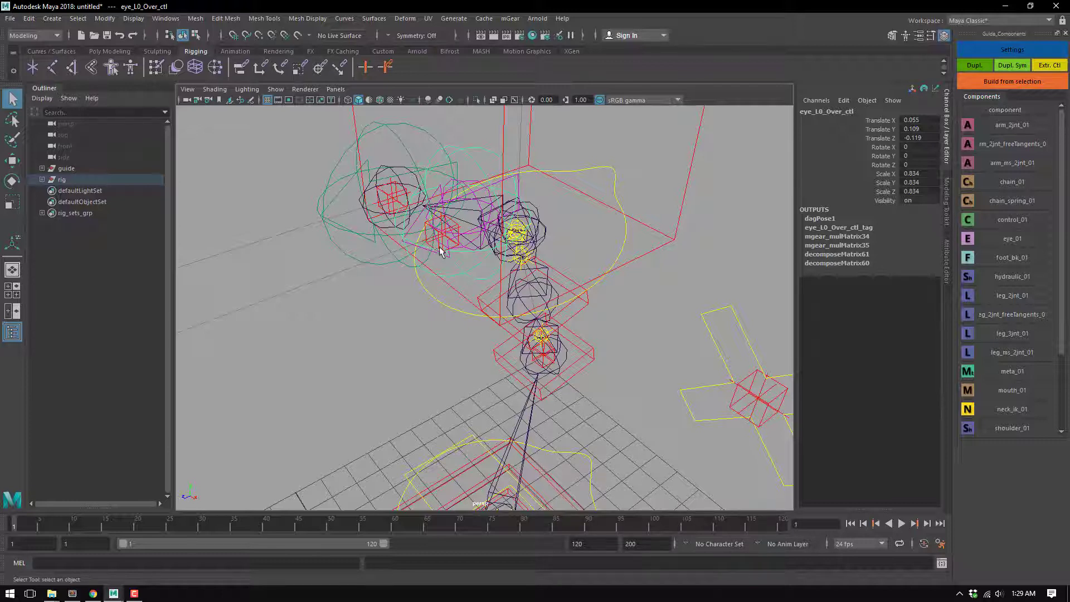
{"action": "scroll", "coordinate": [431, 253], "scroll_direction": "up", "scroll_amount": 1}
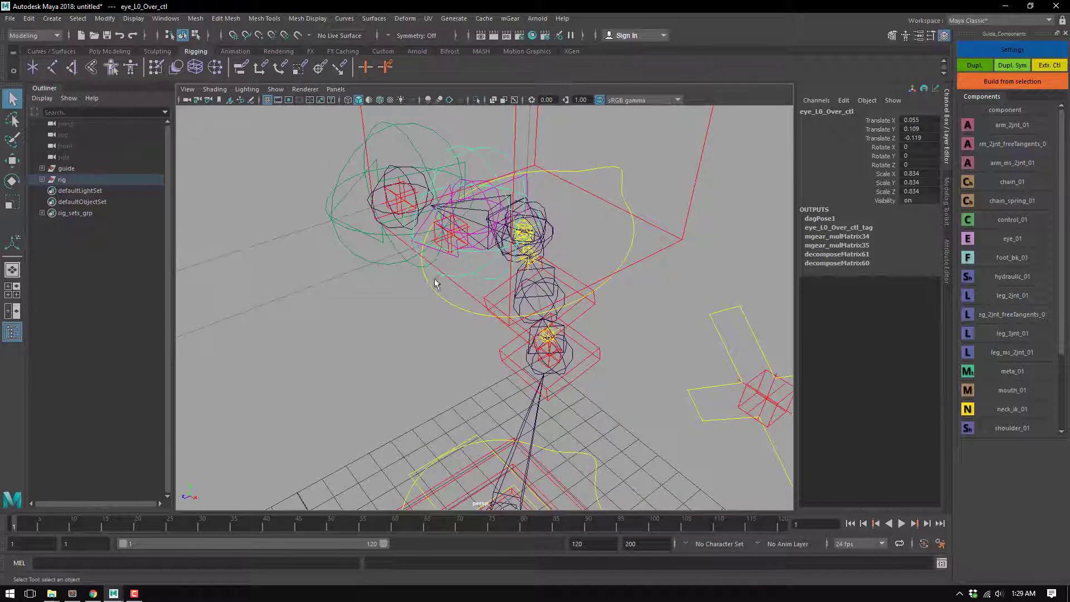
{"action": "left_click", "coordinate": [464, 230]}
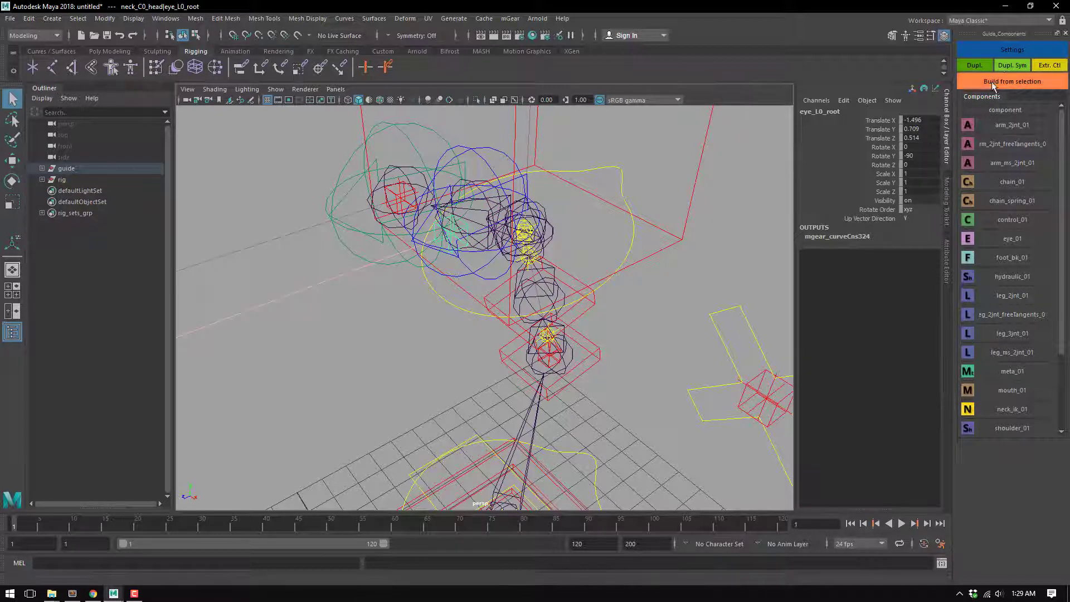
{"action": "left_click", "coordinate": [1012, 49]}
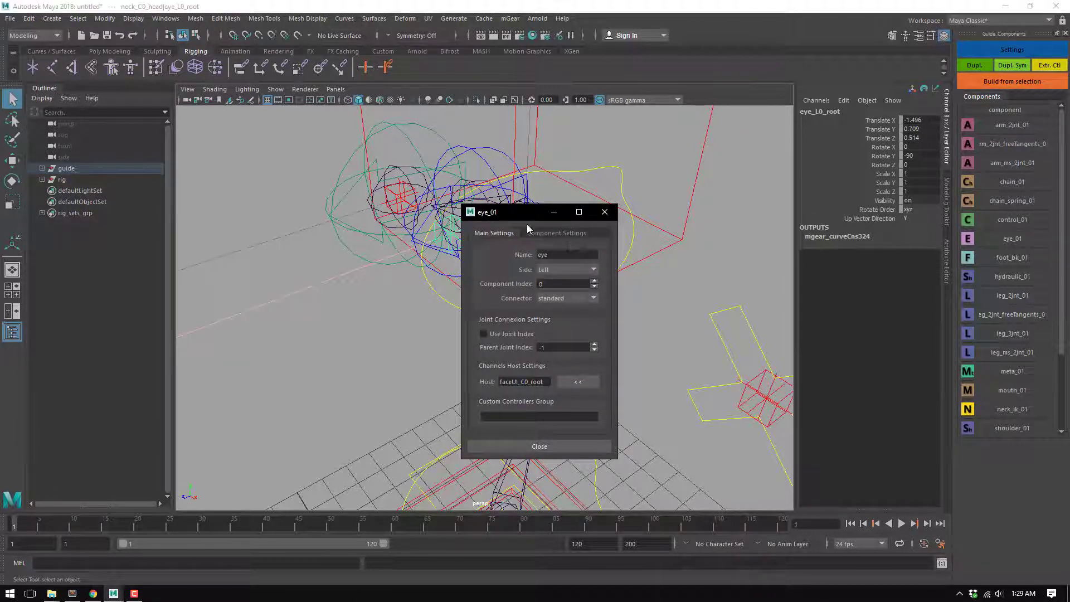
{"action": "left_click", "coordinate": [556, 233]}
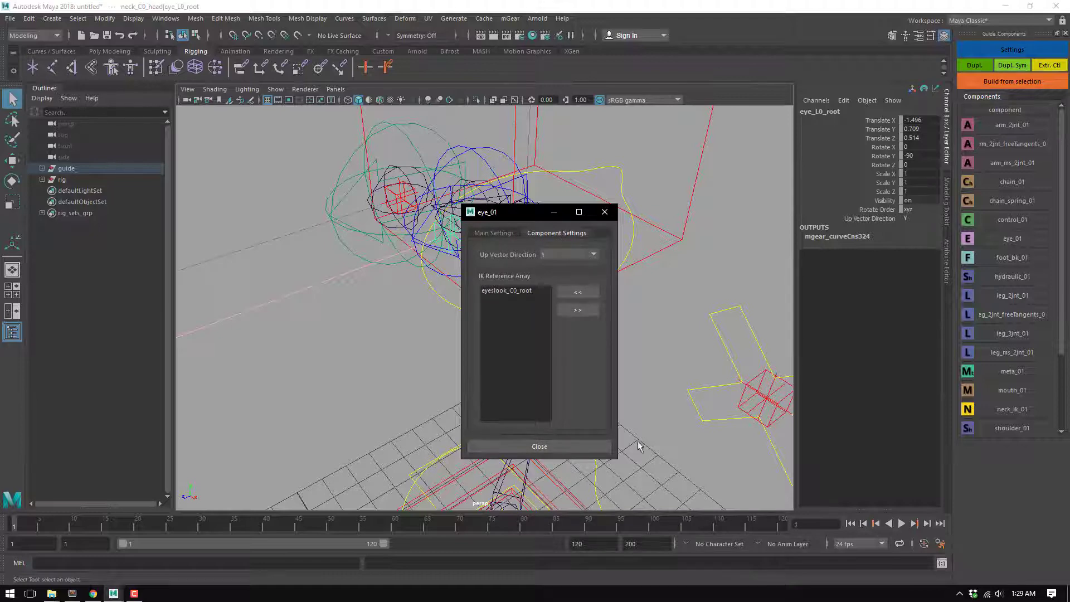
{"action": "left_click", "coordinate": [602, 214]}
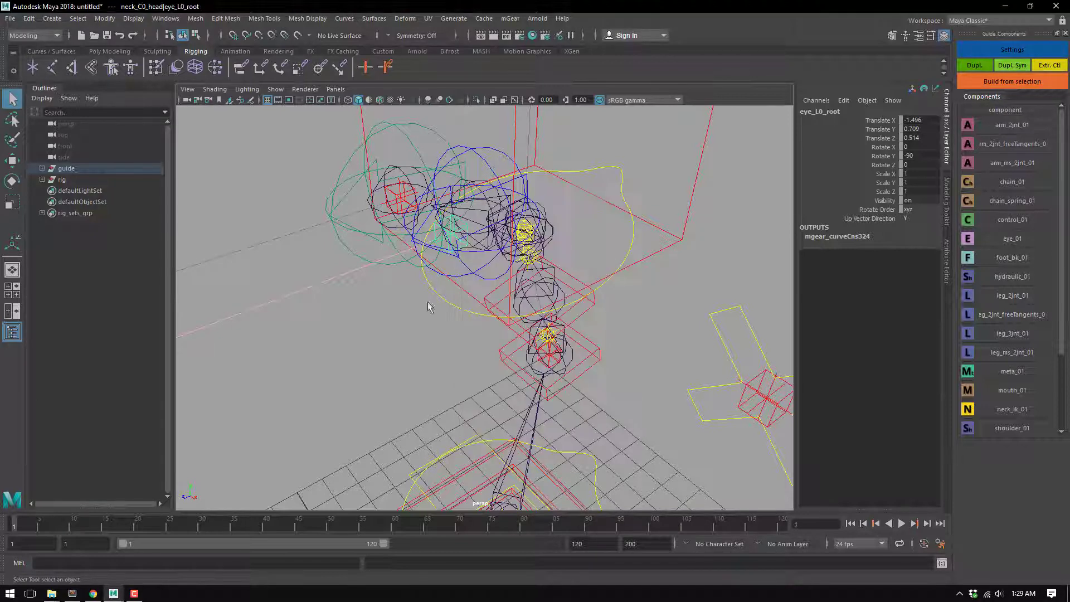
{"action": "mouse_move", "coordinate": [503, 292]}
{"action": "left_mouse_down", "text": "alt"}
{"action": "mouse_move", "coordinate": [417, 314]}
{"action": "mouse_move", "coordinate": [478, 318]}
{"action": "mouse_move", "coordinate": [470, 334]}
{"action": "mouse_move", "coordinate": [454, 307]}
{"action": "left_mouse_up", "text": "alt"}
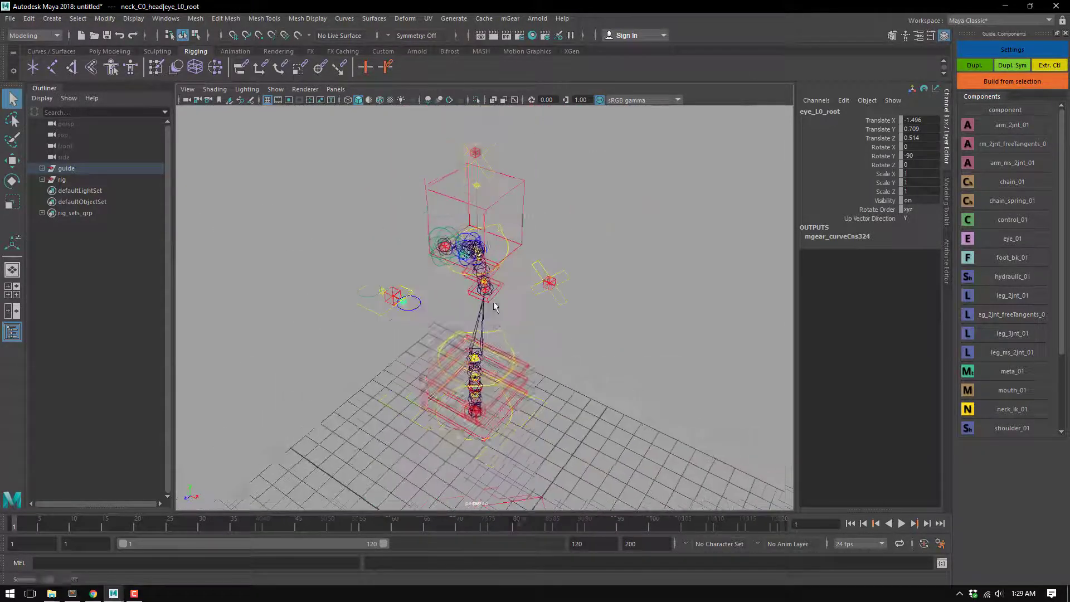